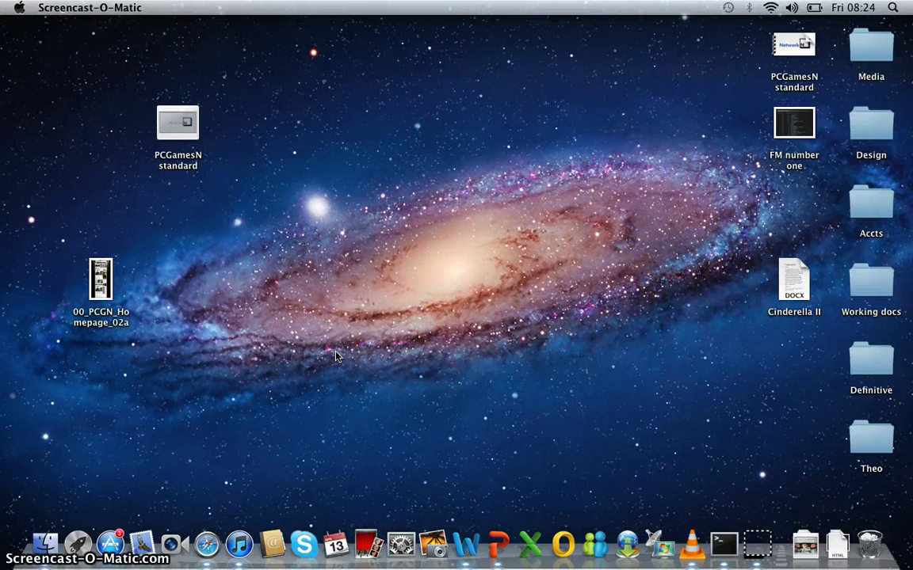
Step: Launch GarageBand from the Applications folder in a new Finder window
left_click(325, 559)
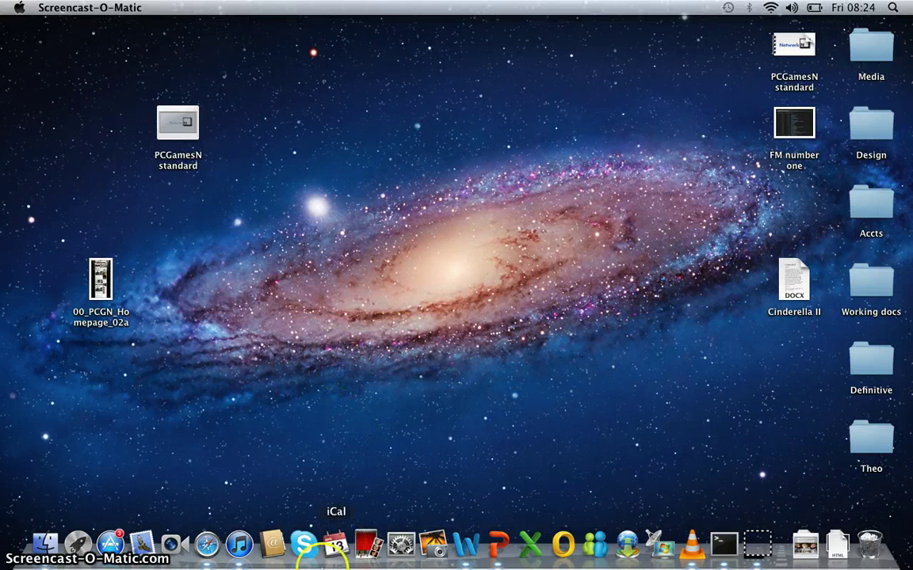
left_click(46, 551)
left_click(46, 547)
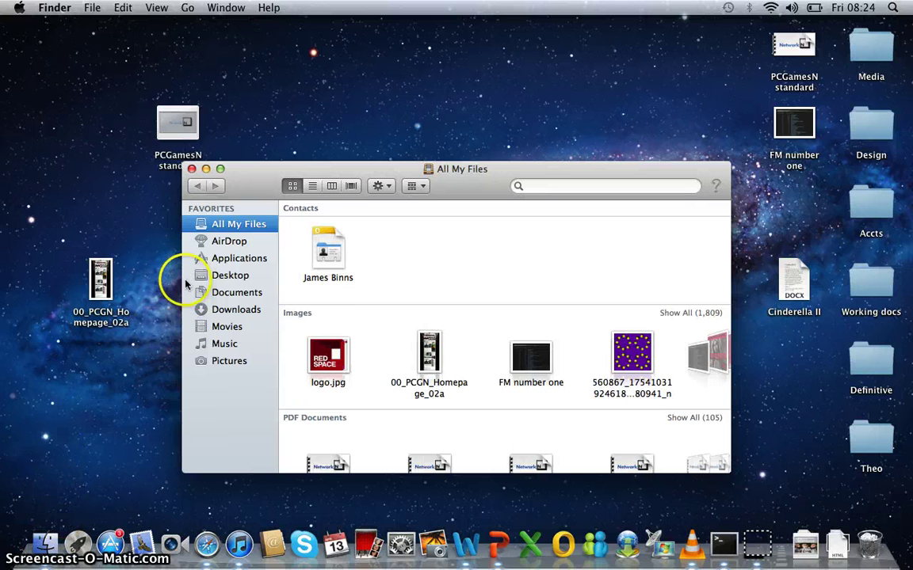
left_click(234, 259)
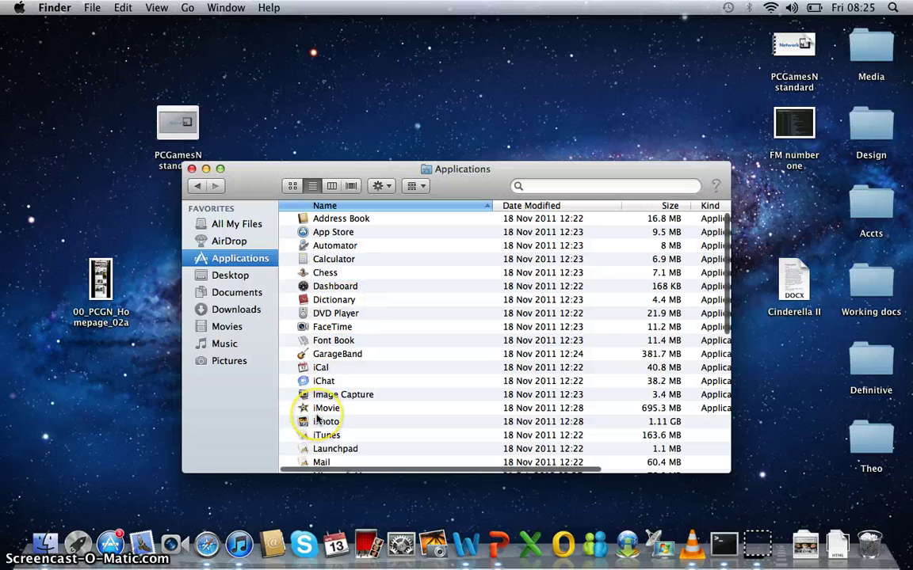
double_click(333, 354)
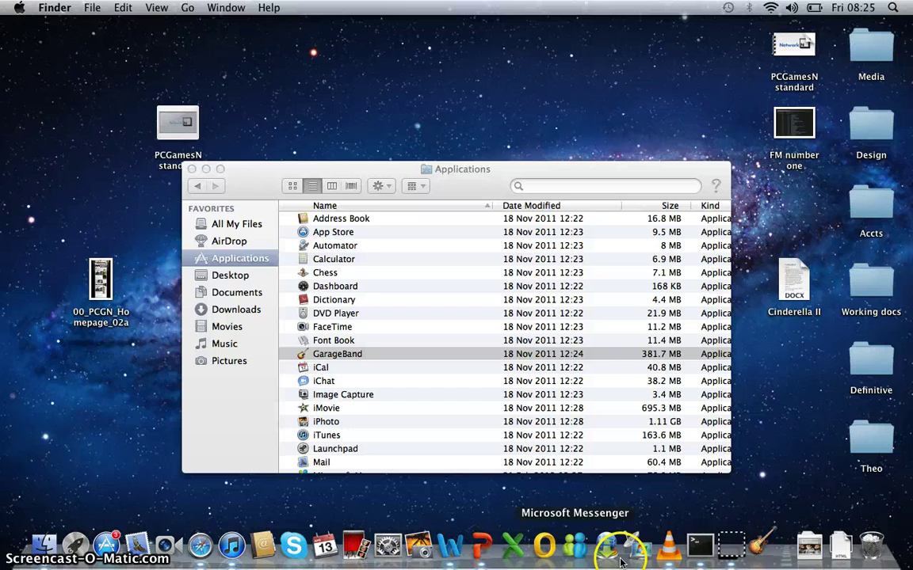
Step: Create a new Loops project named 'Youtube tutorial' saved to the Desktop
left_click(761, 547)
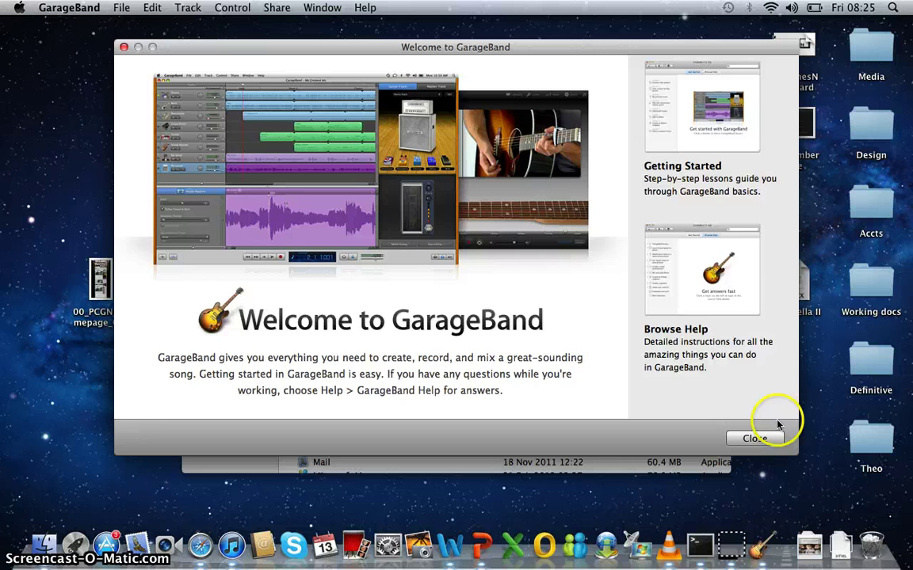
left_click(756, 440)
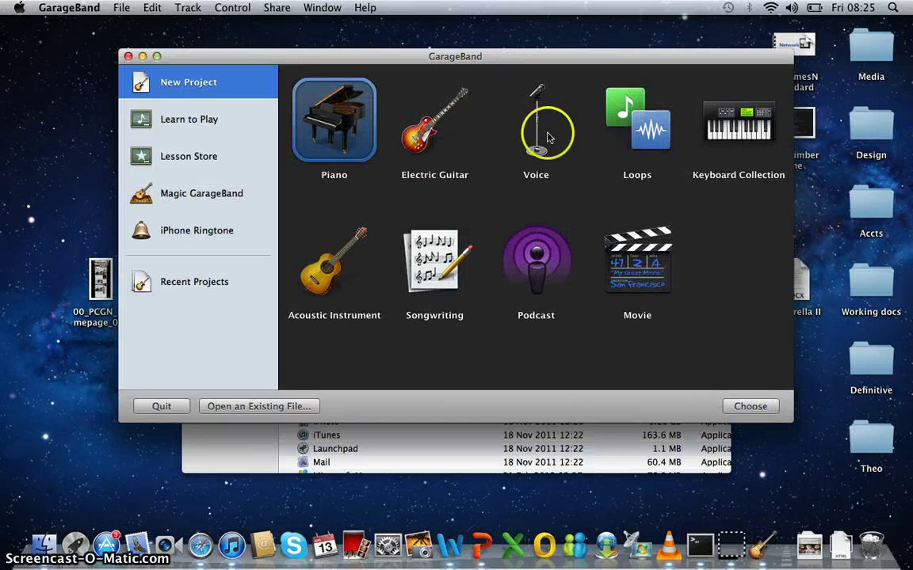
left_click(654, 135)
left_click(750, 408)
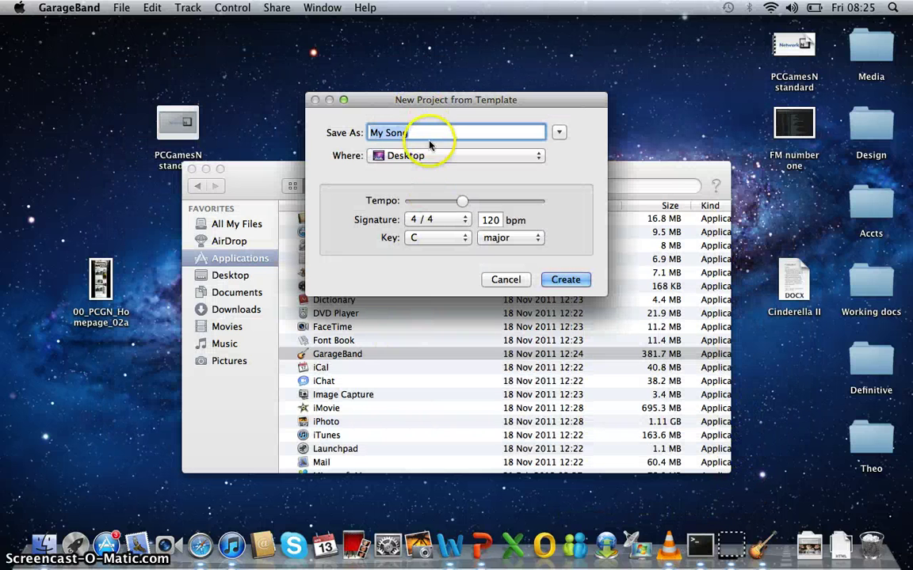
type("Y")
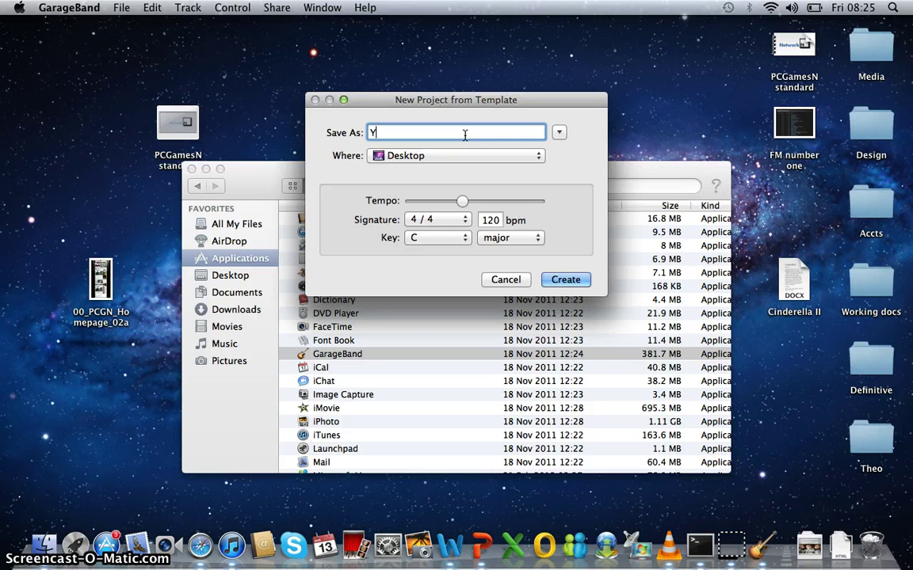
type("outube tutorial")
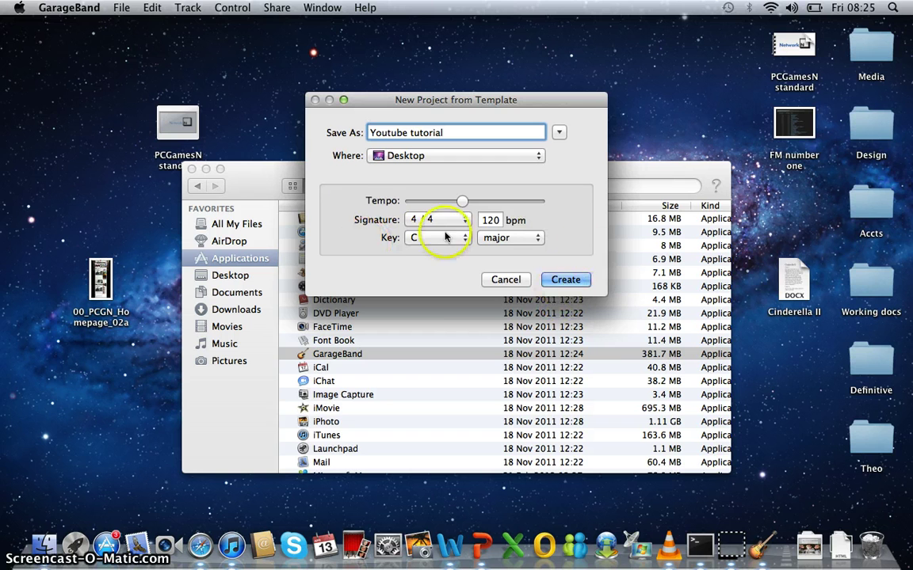
left_click(567, 281)
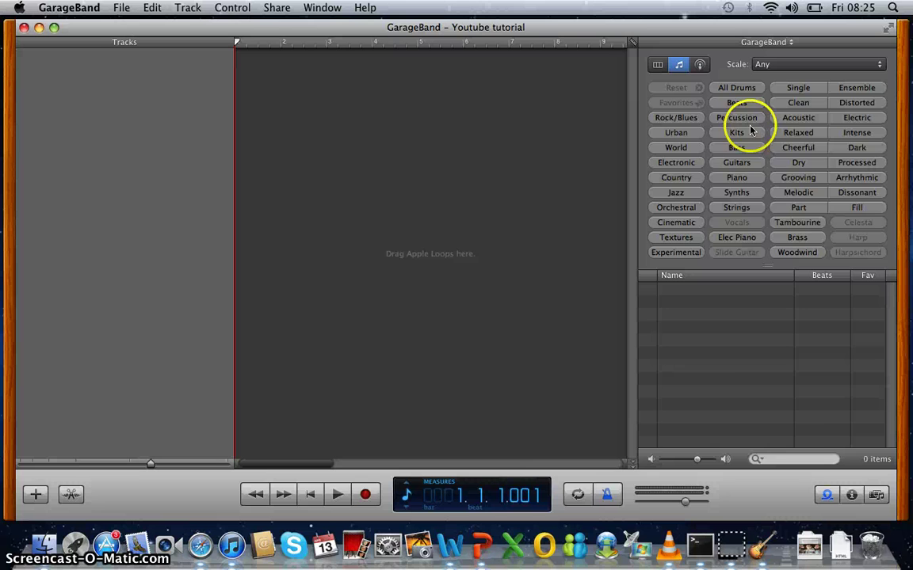
Step: Filter loops by Piano and place 70s Ballad Piano 01 at the timeline's start
left_click(736, 163)
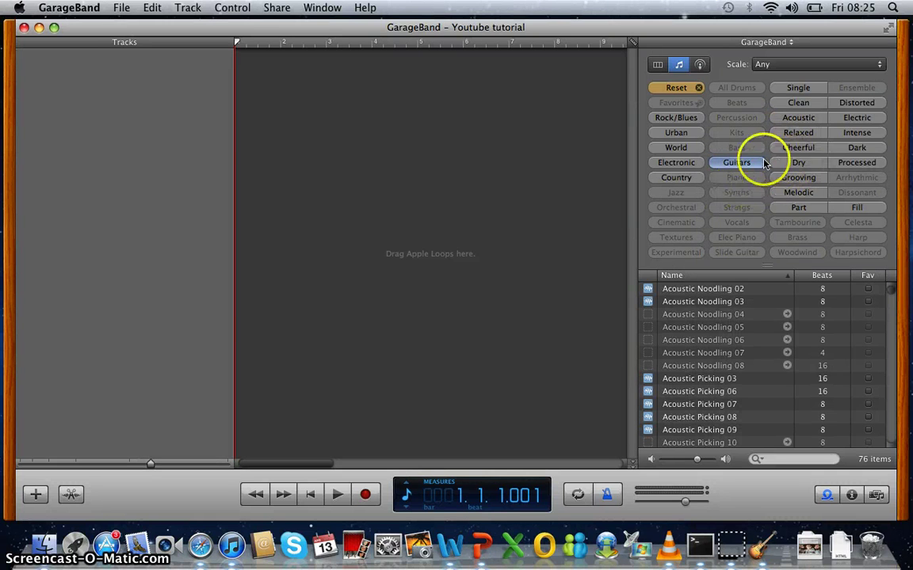
left_click(736, 178)
left_click(736, 178)
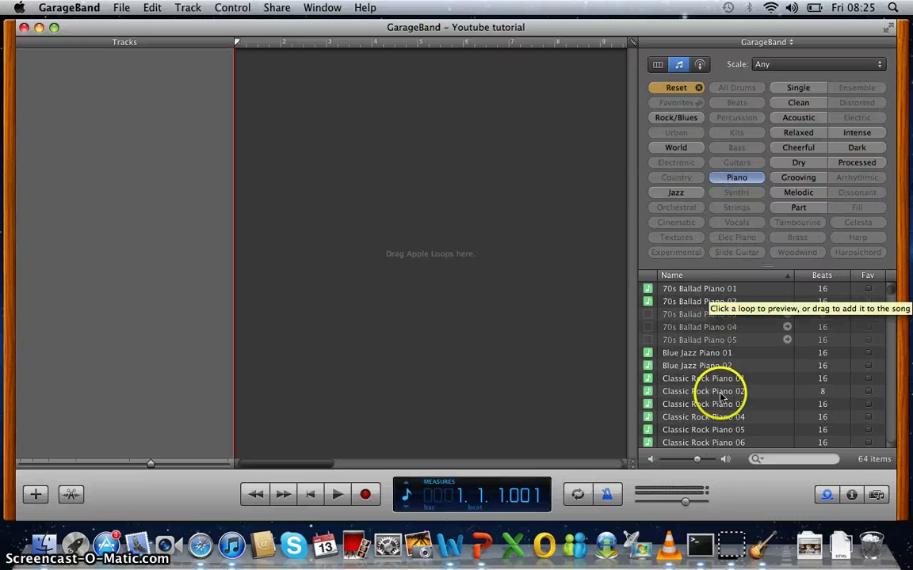
left_click_drag(701, 289, 255, 95)
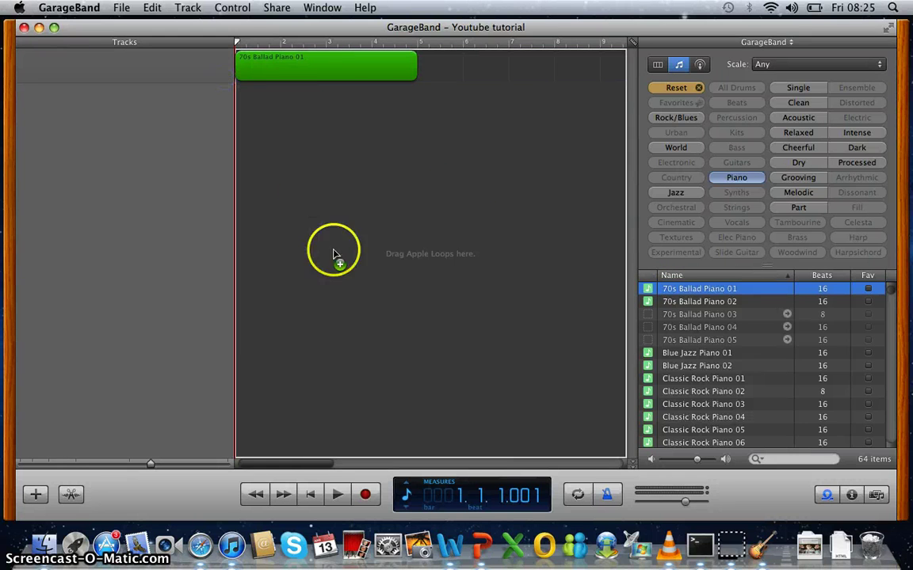
left_click_drag(333, 255, 231, 378)
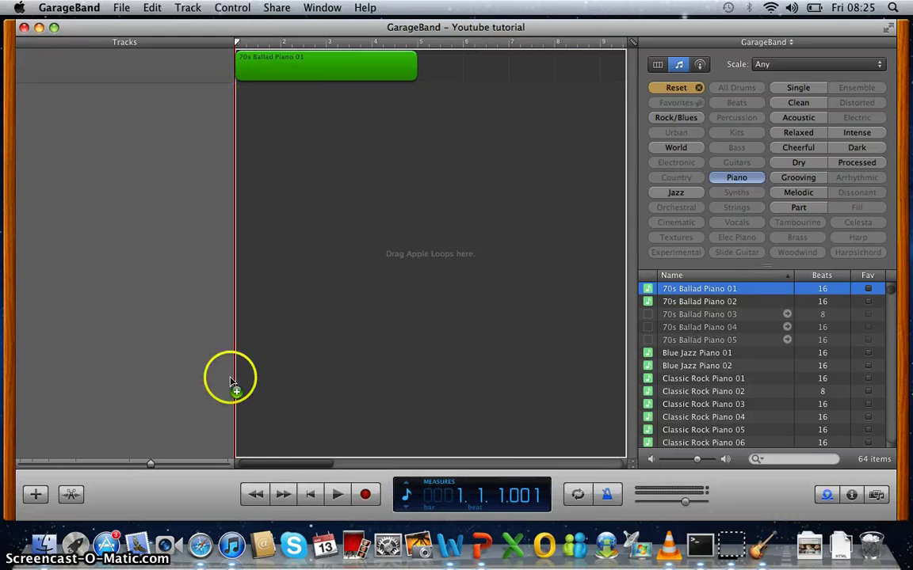
left_click(338, 499)
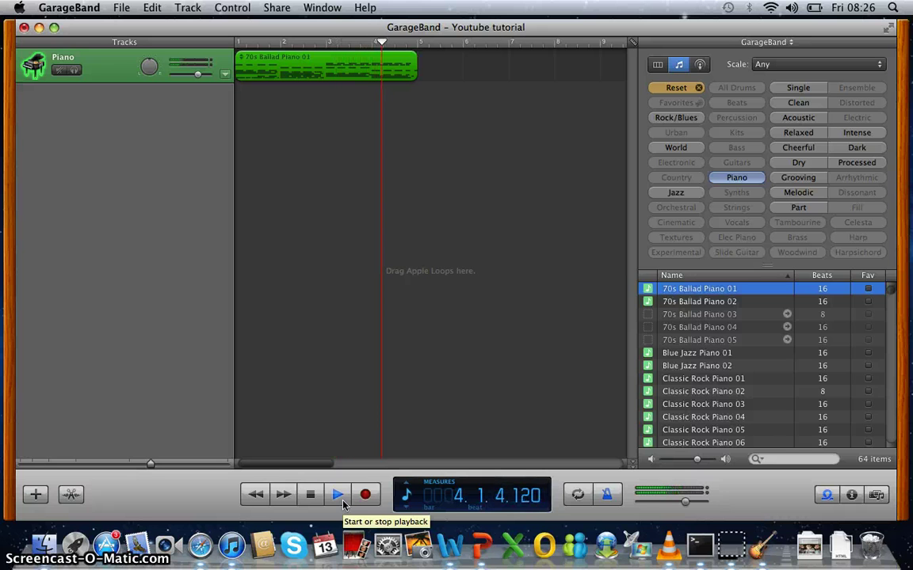
left_click(310, 495)
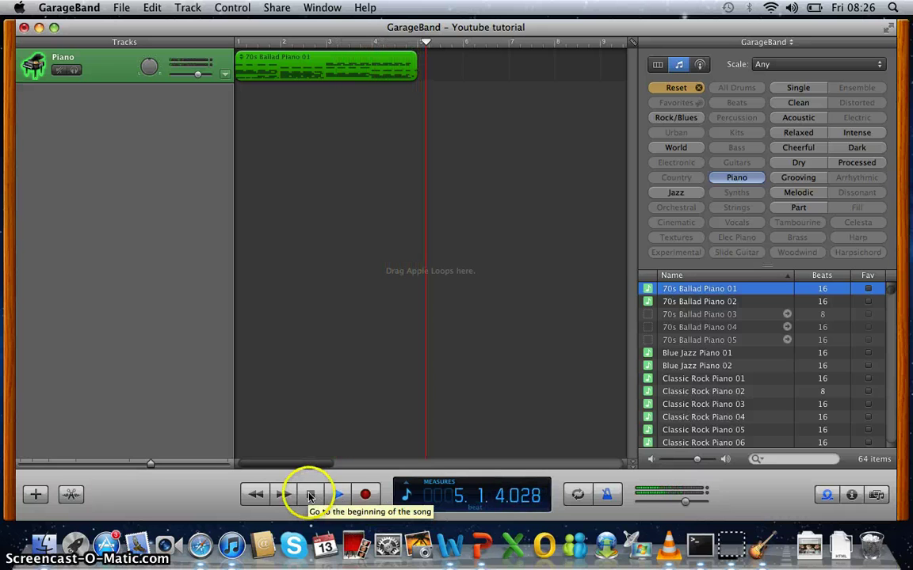
left_click(288, 70)
left_click(255, 41)
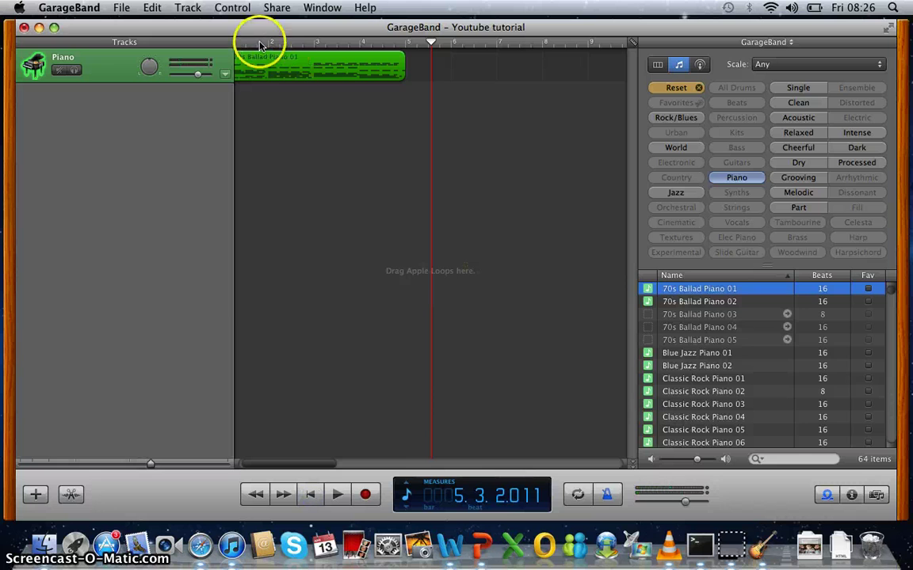
left_click_drag(314, 465, 297, 468)
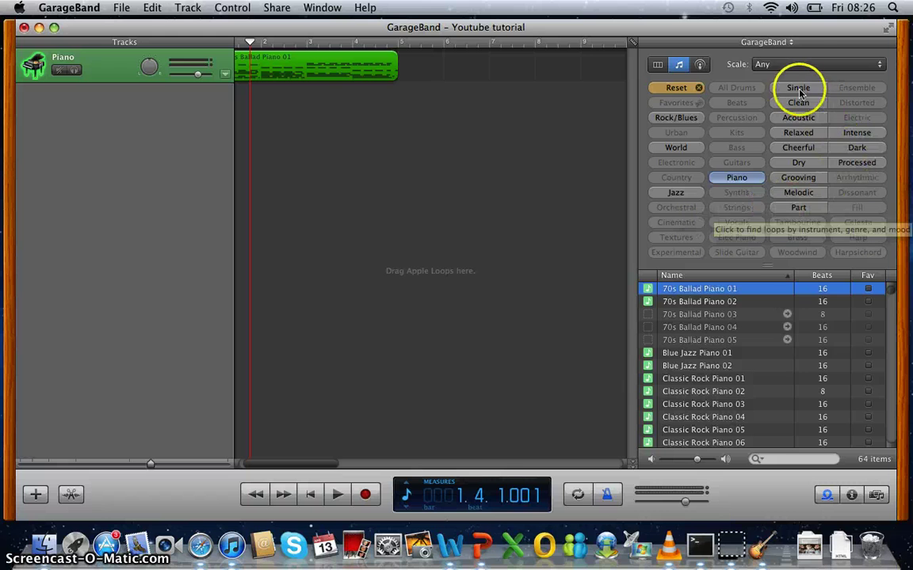
Step: Reset the loop filters and list all the drum loops
left_click(678, 148)
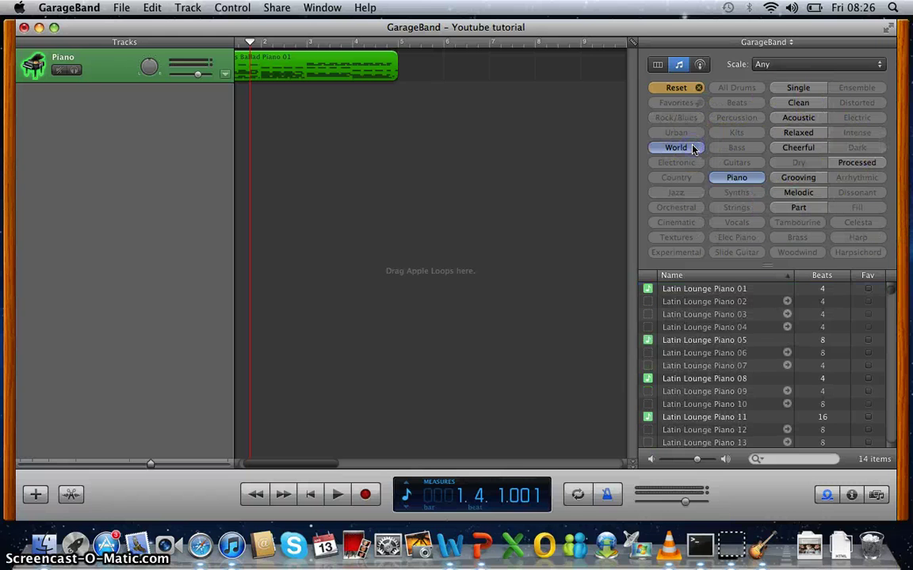
left_click(693, 149)
left_click(687, 124)
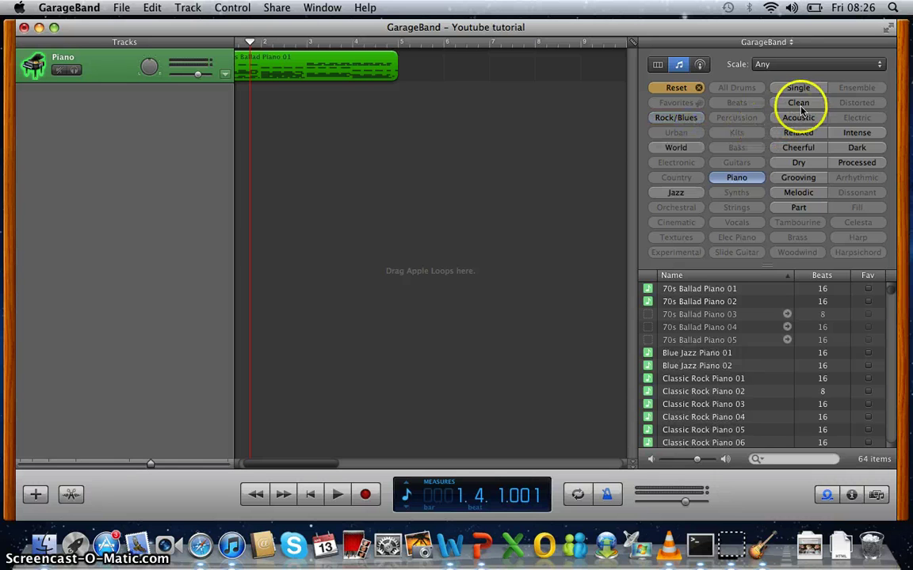
left_click(676, 90)
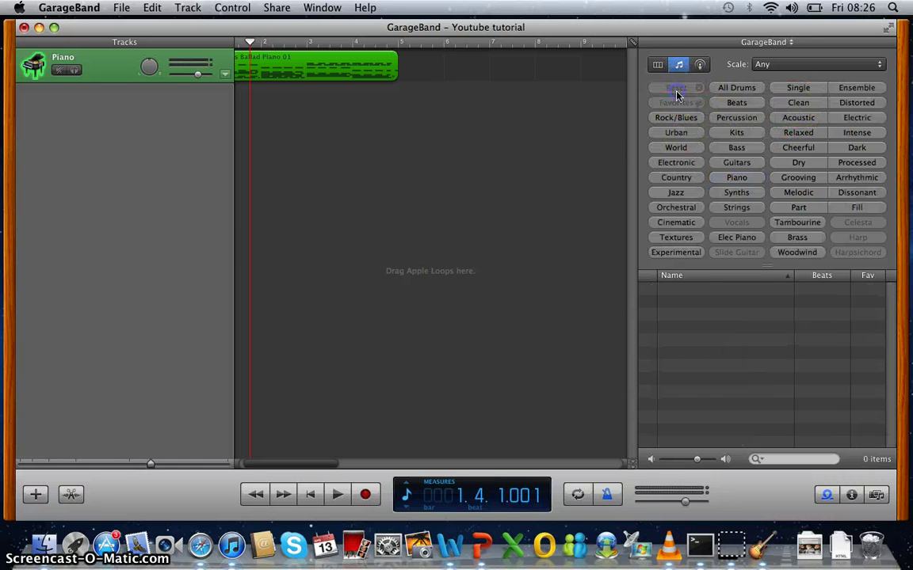
left_click(734, 90)
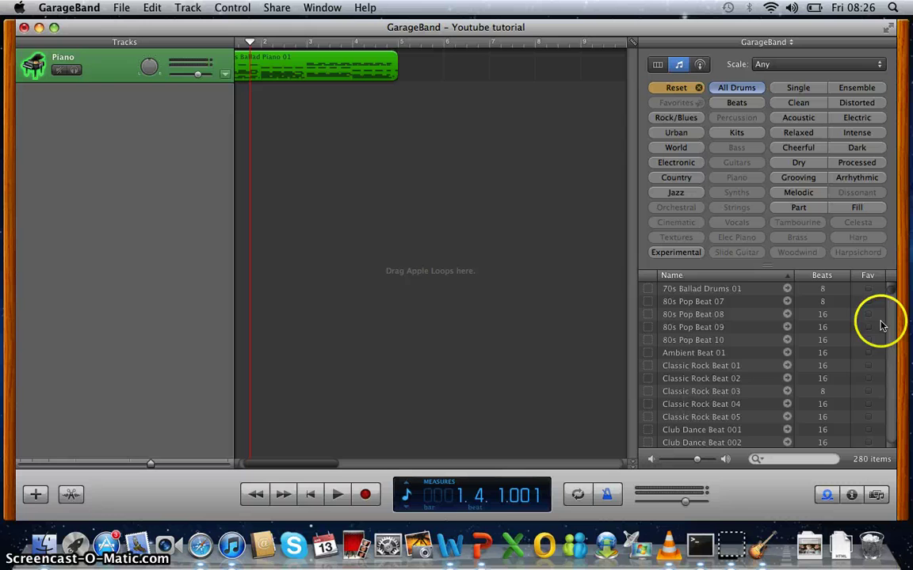
Step: Place Southern Rock Drums 01 on the Piano track at bar 5, after the piano loop
left_click_drag(890, 300, 889, 435)
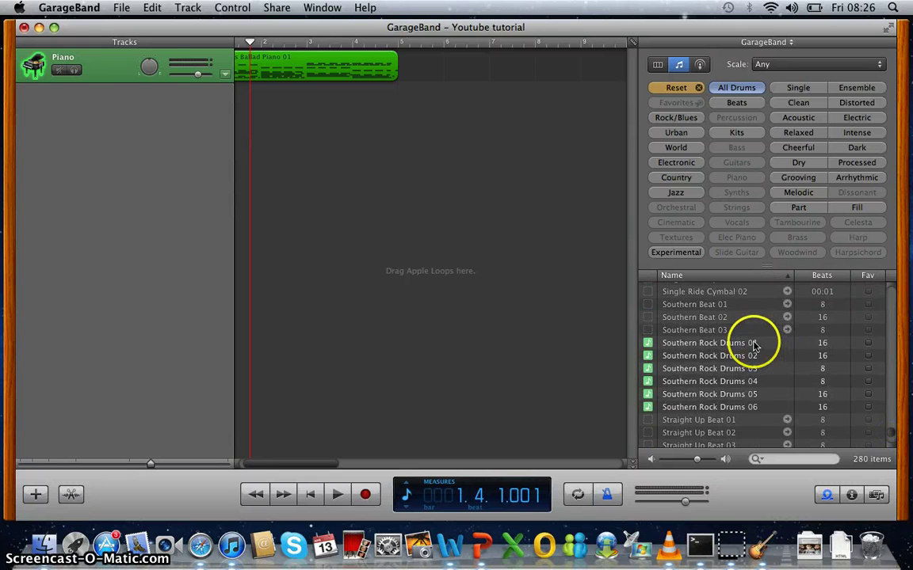
left_click_drag(754, 343, 414, 72)
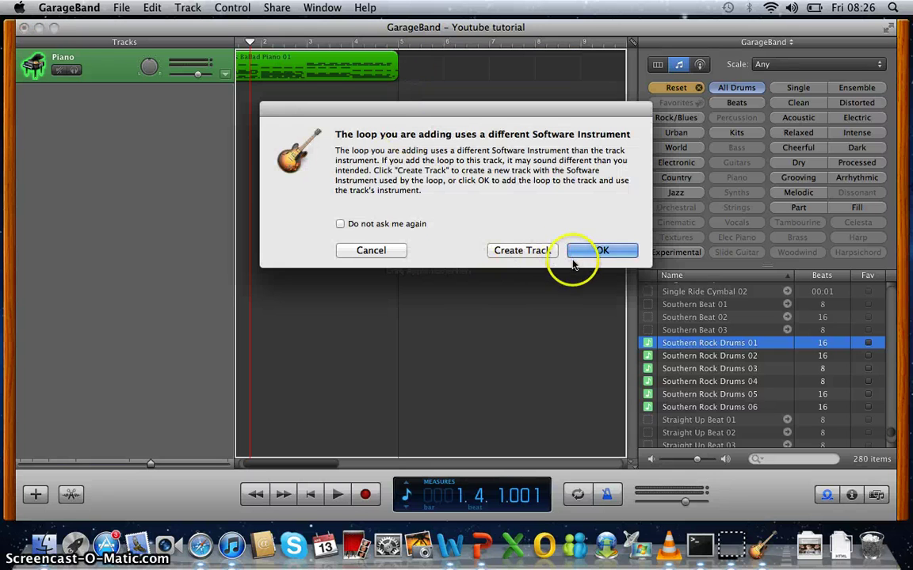
left_click(594, 251)
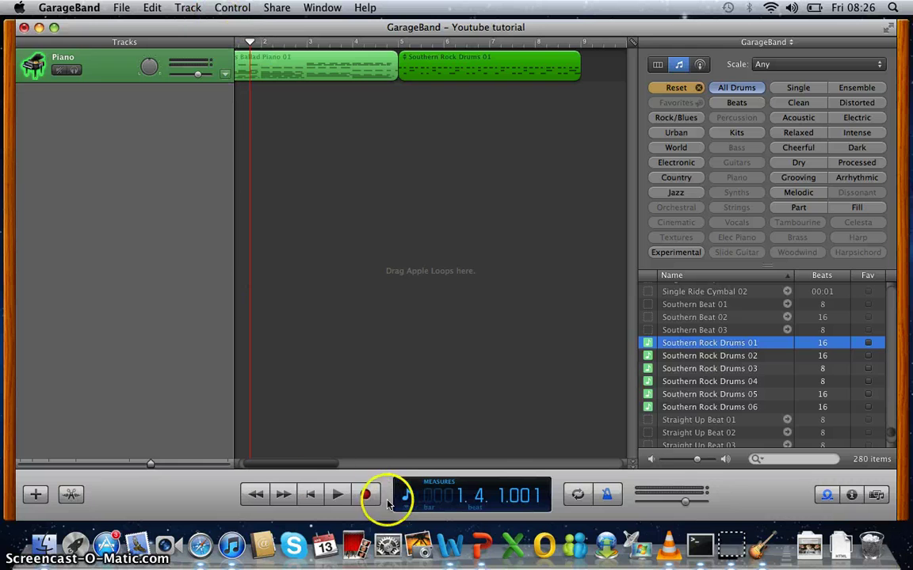
left_click(334, 491)
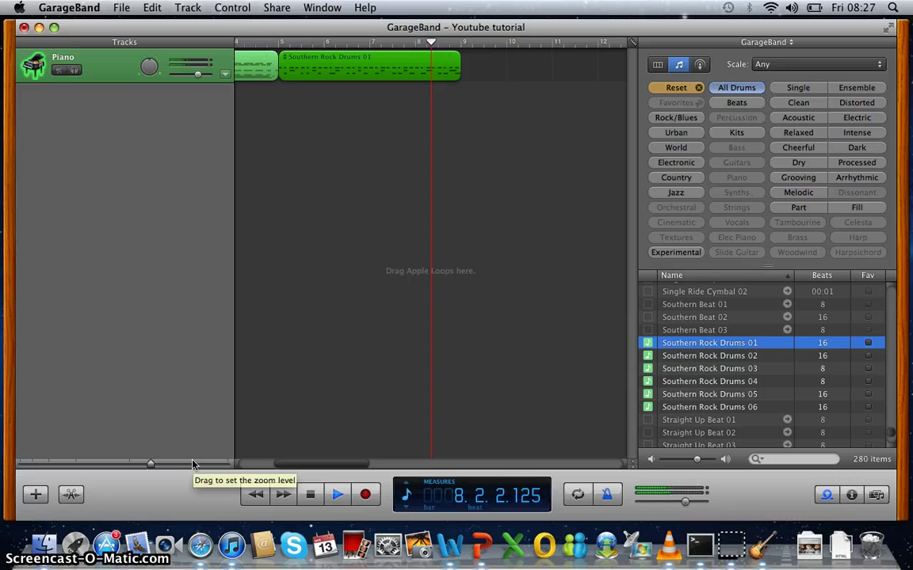
left_click(265, 523)
left_click(311, 494)
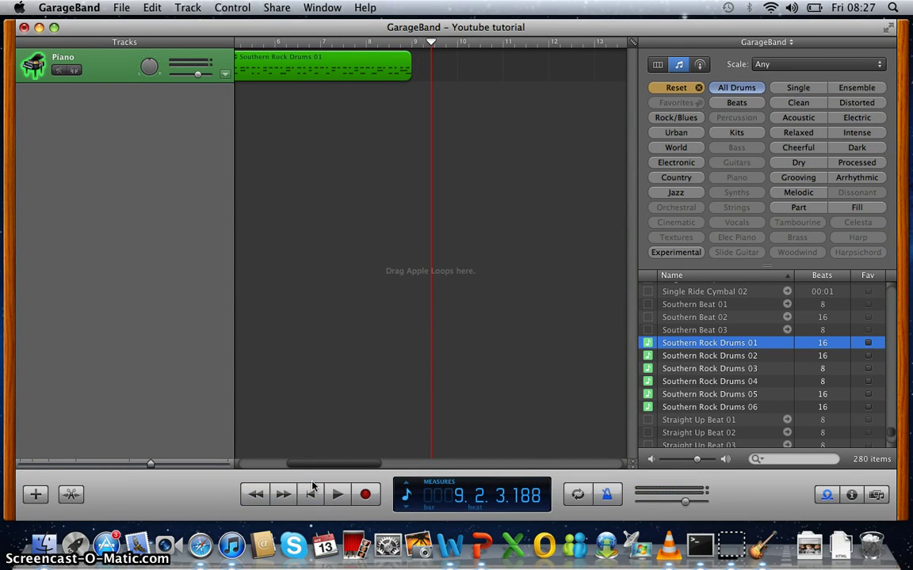
Step: Reset the loop filters and narrow the browser to Guitars and Melodic loops
left_click(664, 93)
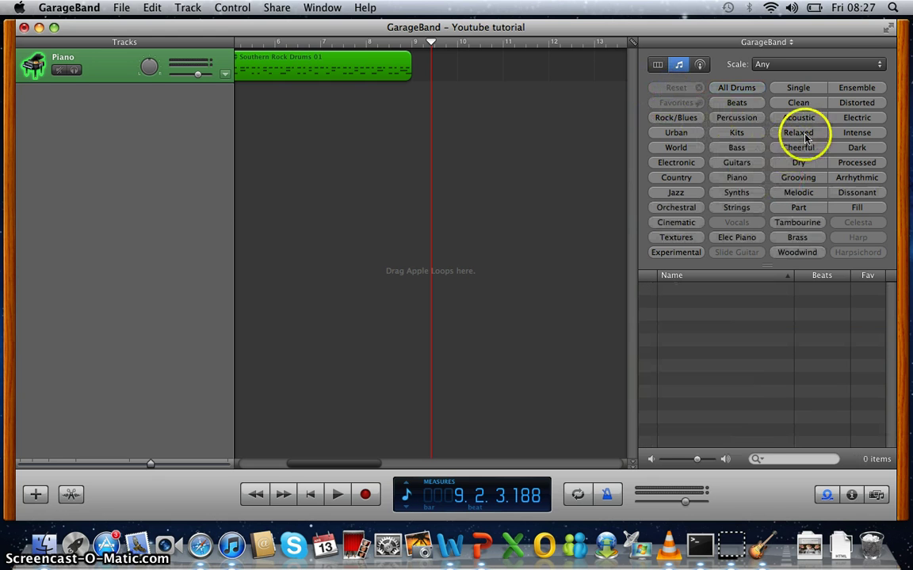
left_click(845, 119)
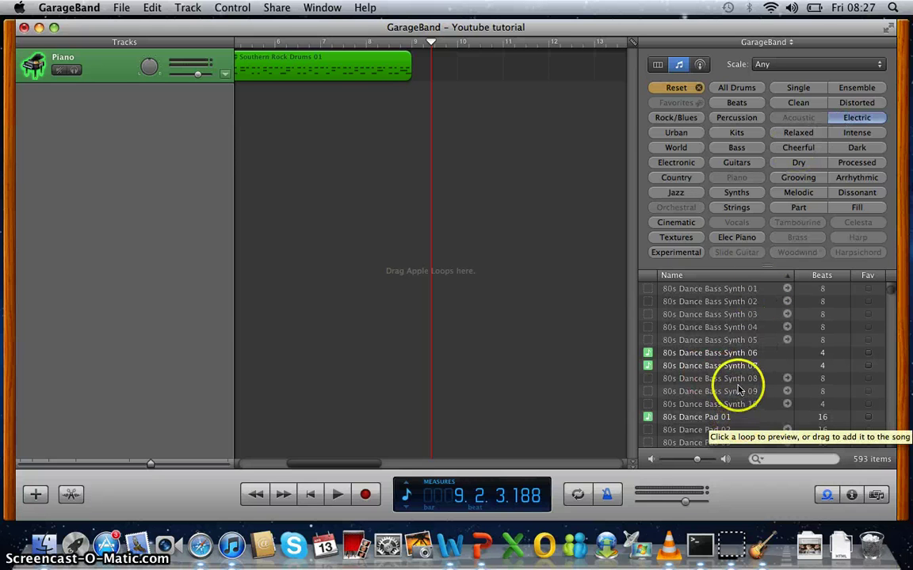
left_click(667, 237)
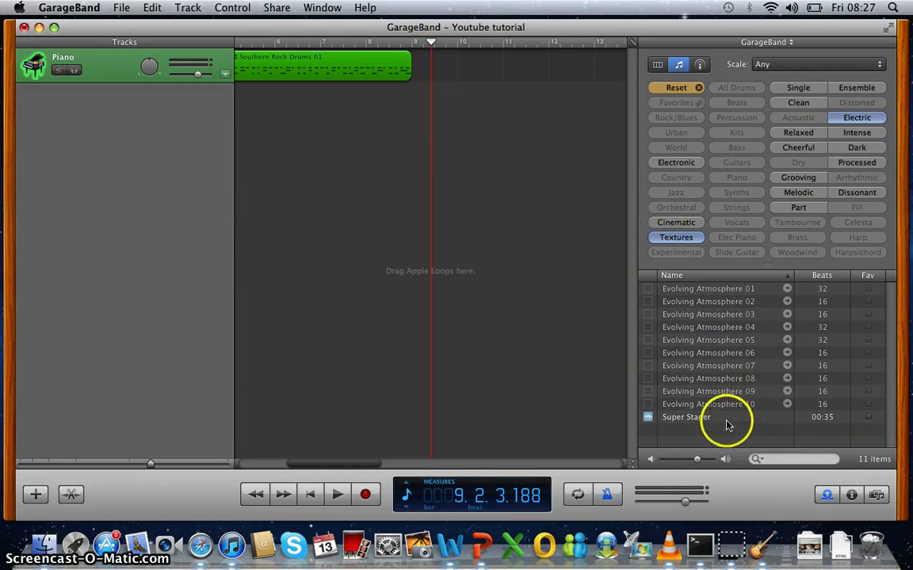
left_click(681, 236)
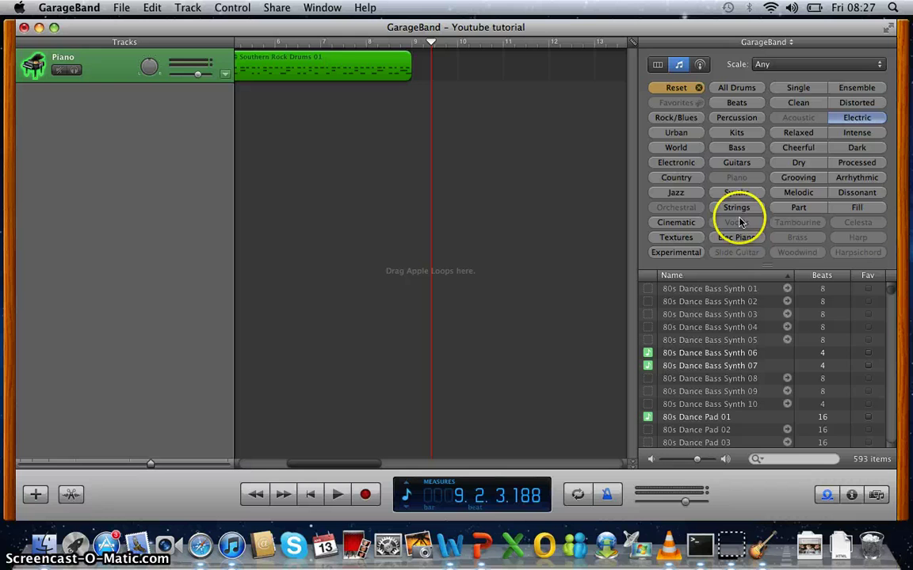
left_click(845, 117)
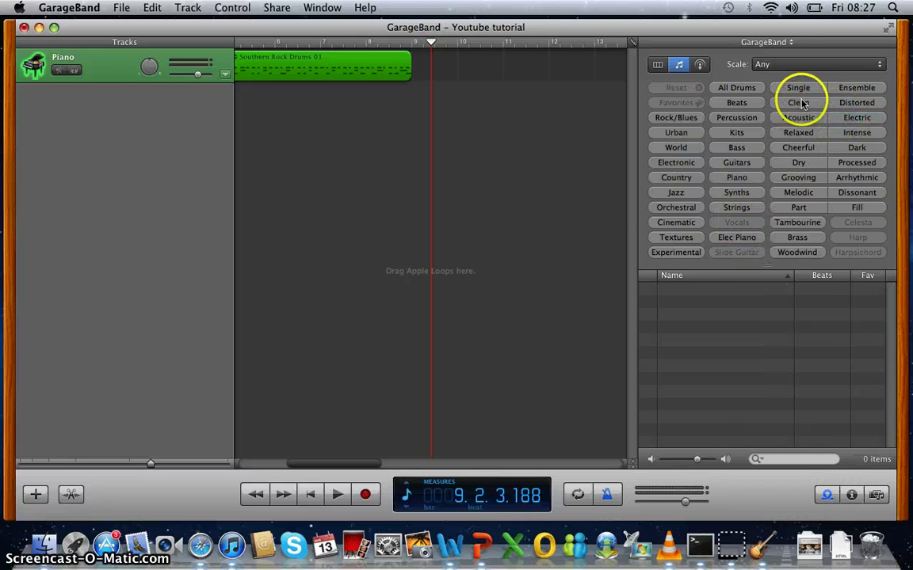
left_click(736, 163)
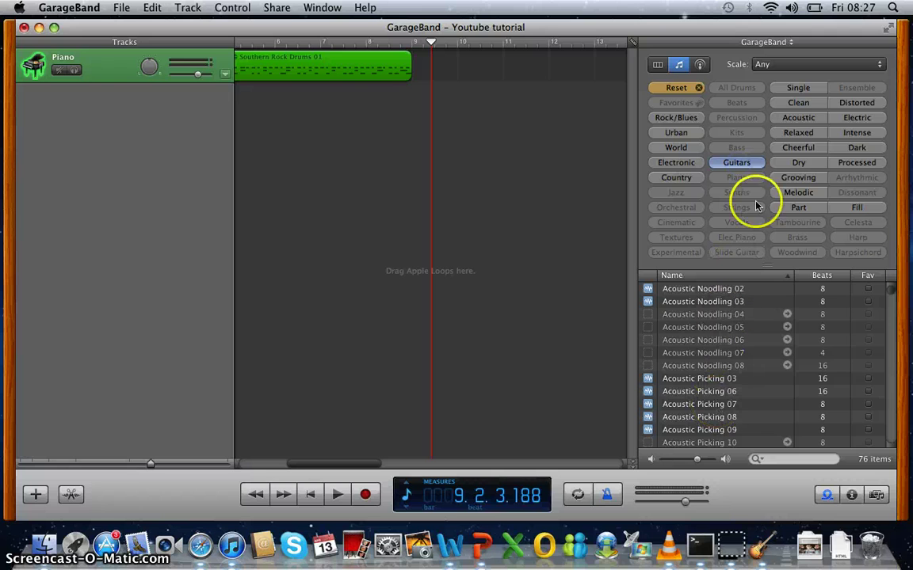
left_click(810, 194)
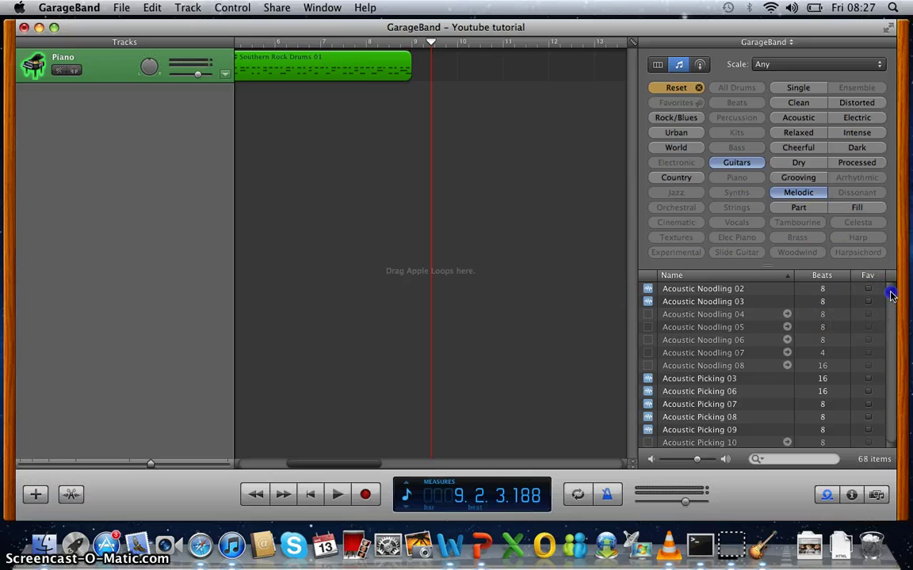
Step: Place Classic Rock Steel 01 on the Piano track at bar 9, after the drums
left_click_drag(891, 294, 884, 339)
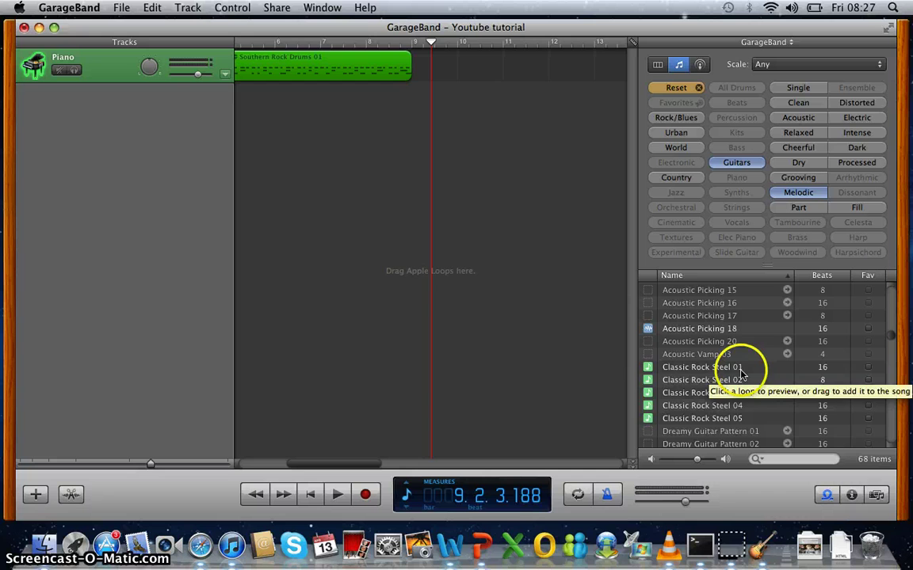
left_click_drag(678, 367, 411, 57)
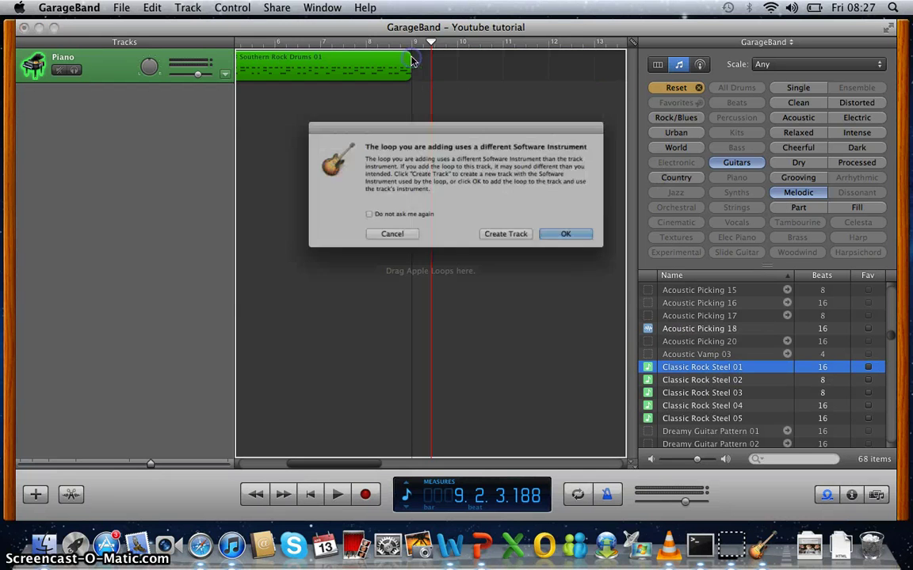
left_click(600, 250)
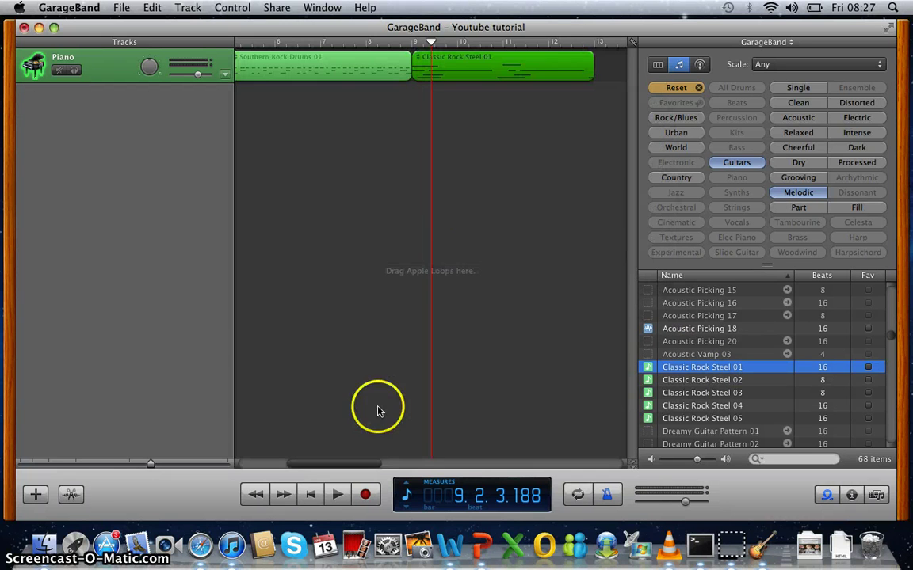
left_click(323, 44)
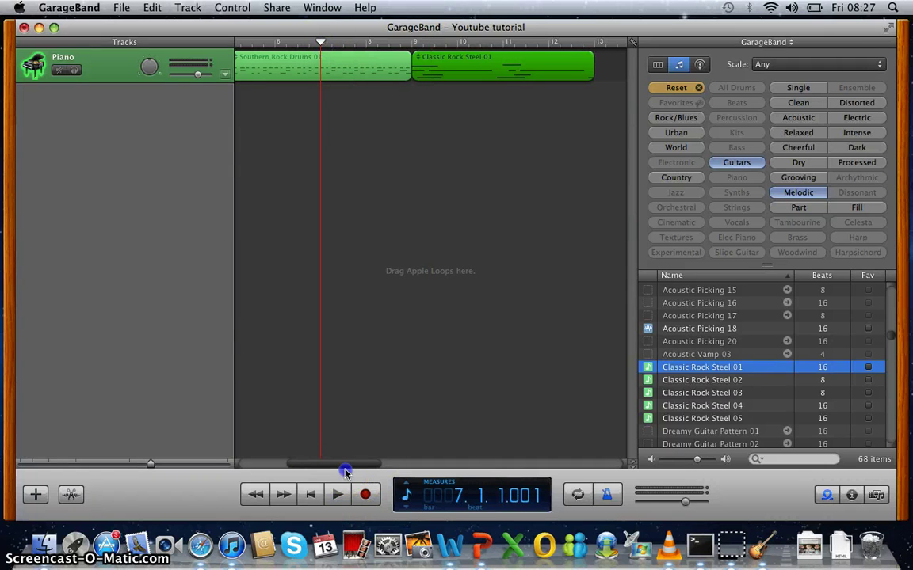
left_click_drag(345, 473, 240, 473)
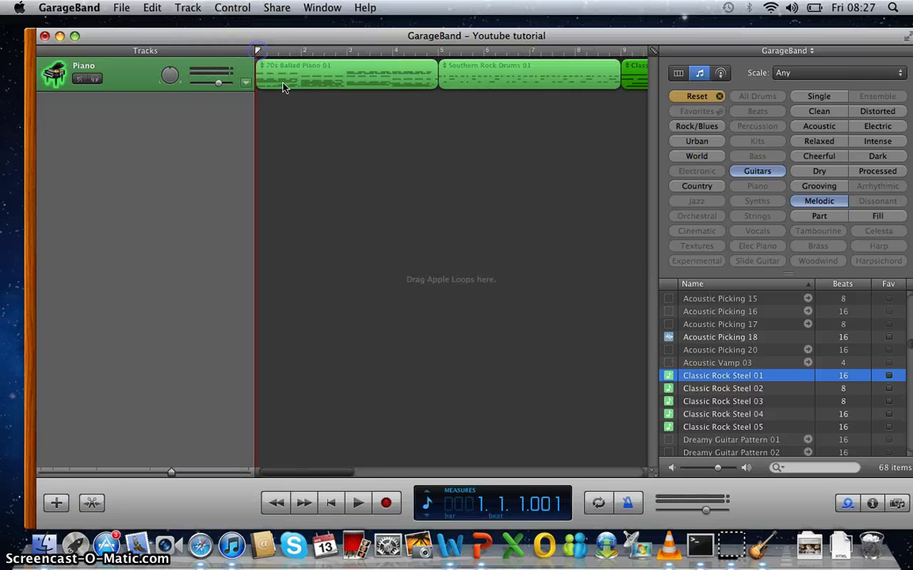
left_click(356, 504)
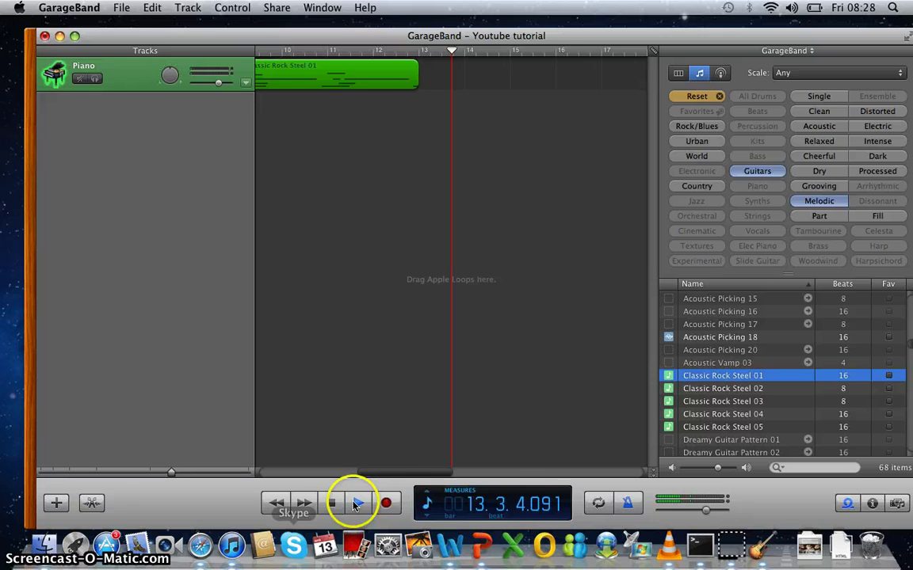
left_click(331, 503)
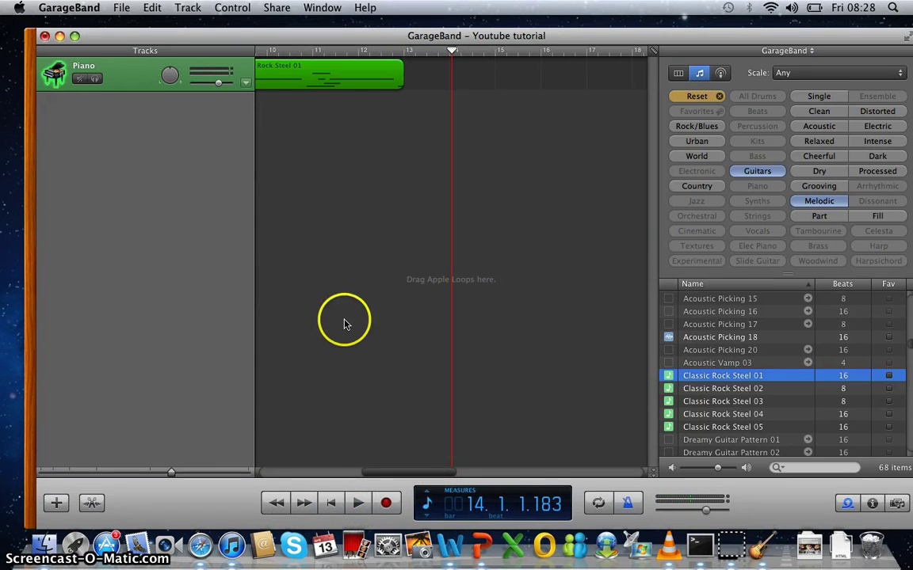
Step: Play 'A song for Everyone' from the GarageBander playlist in iTunes, then pause it
left_click(232, 547)
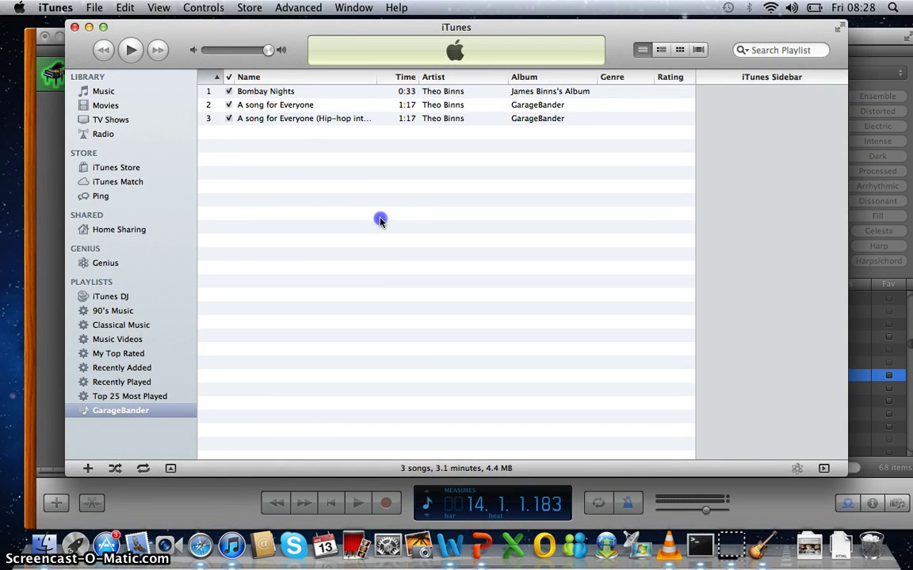
double_click(291, 106)
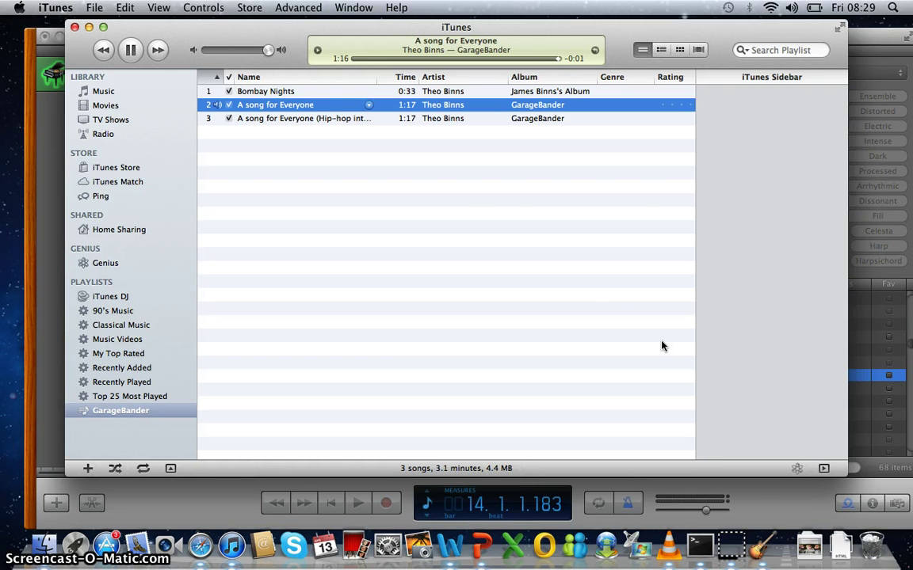
left_click(131, 50)
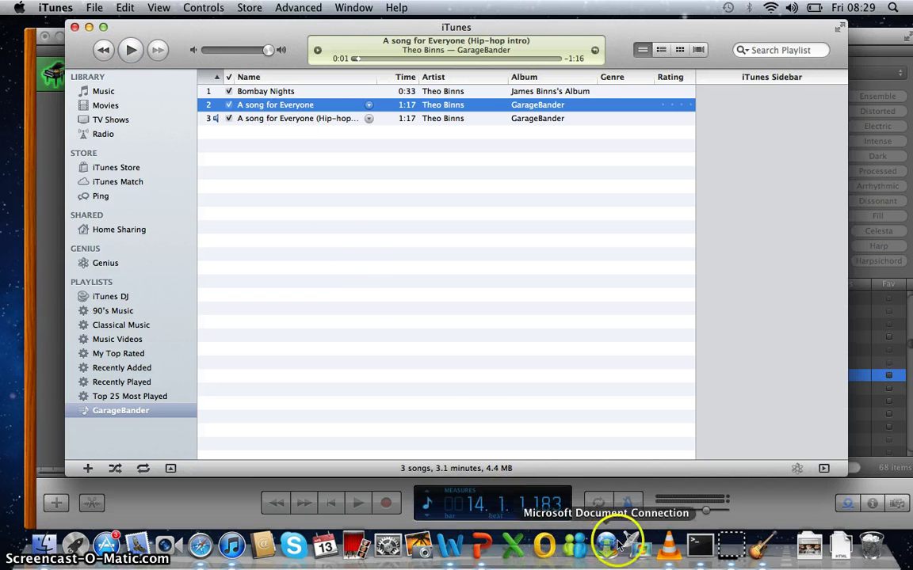
left_click(733, 546)
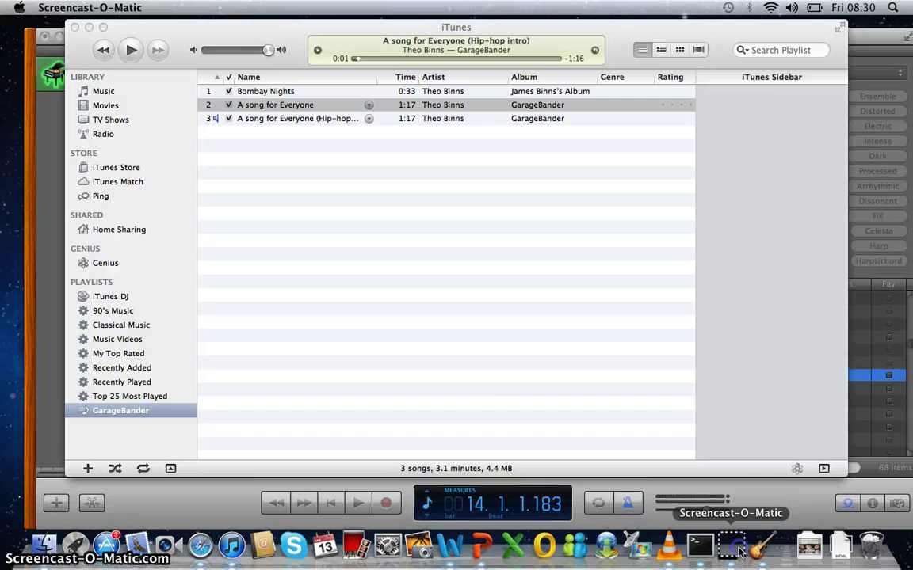